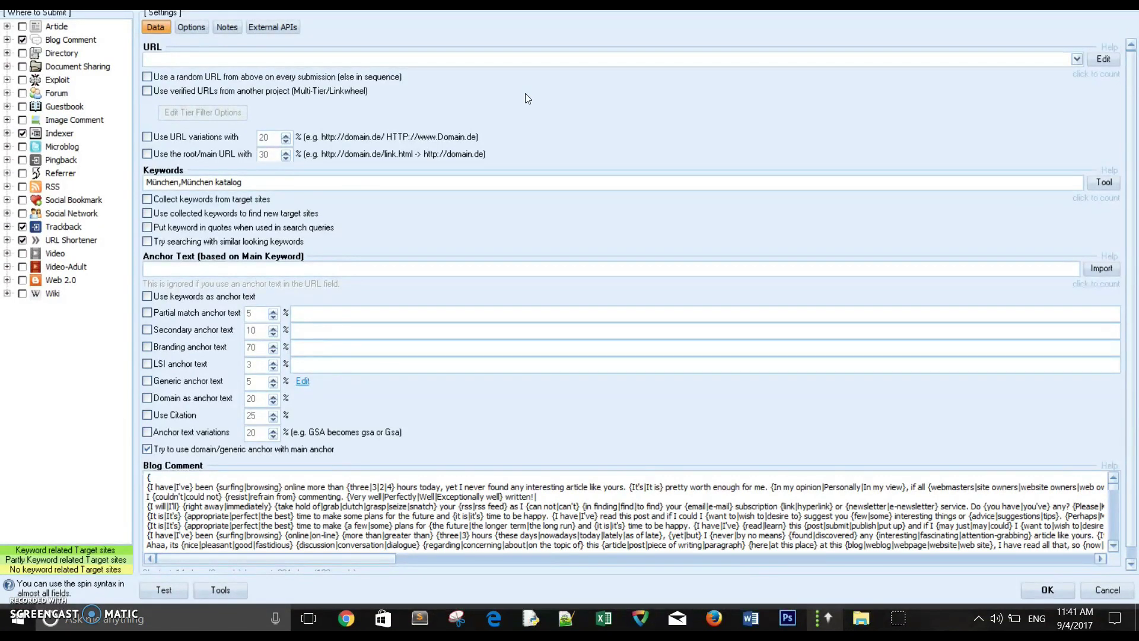
{"action": "left_click", "coordinate": [504, 60]}
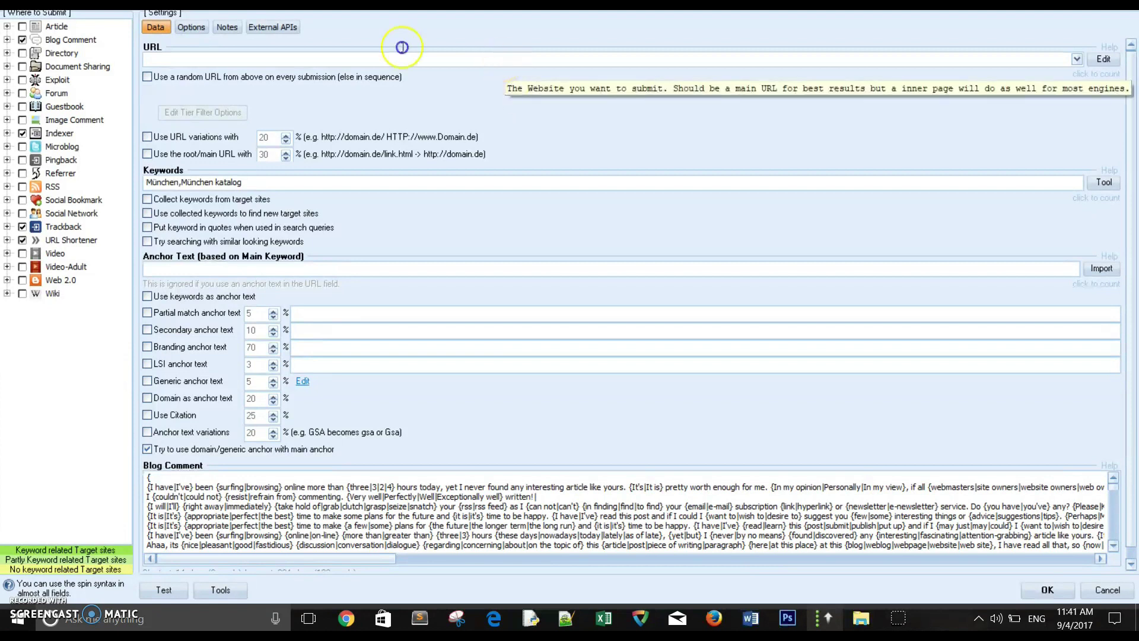
{"action": "type", "text": "http"}
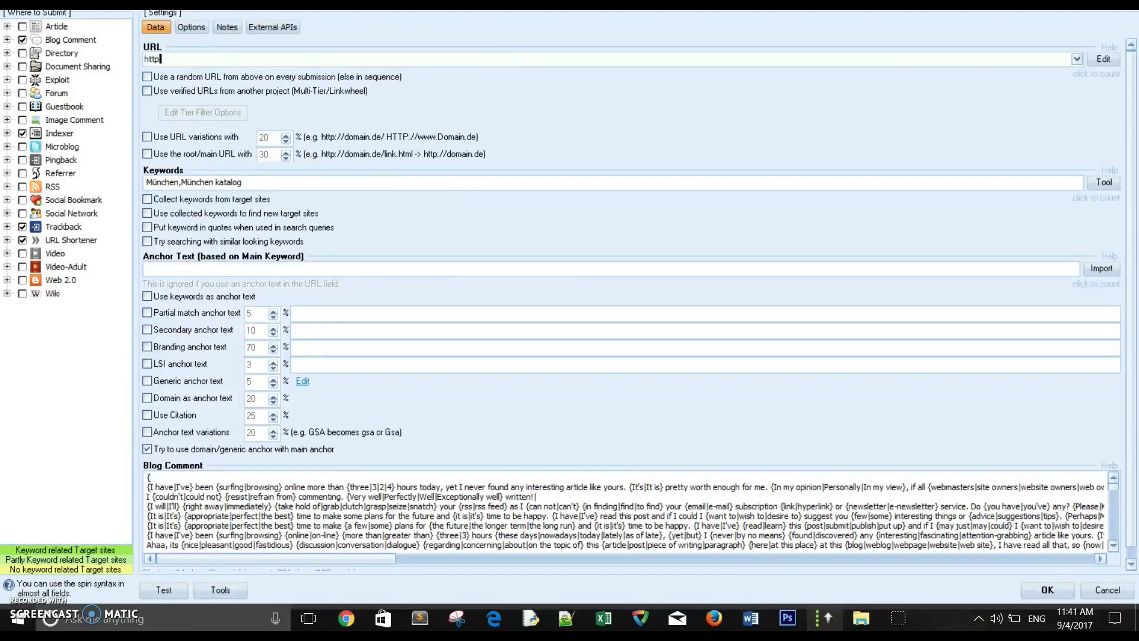
{"action": "type", "text": "://www.udemy.com"}
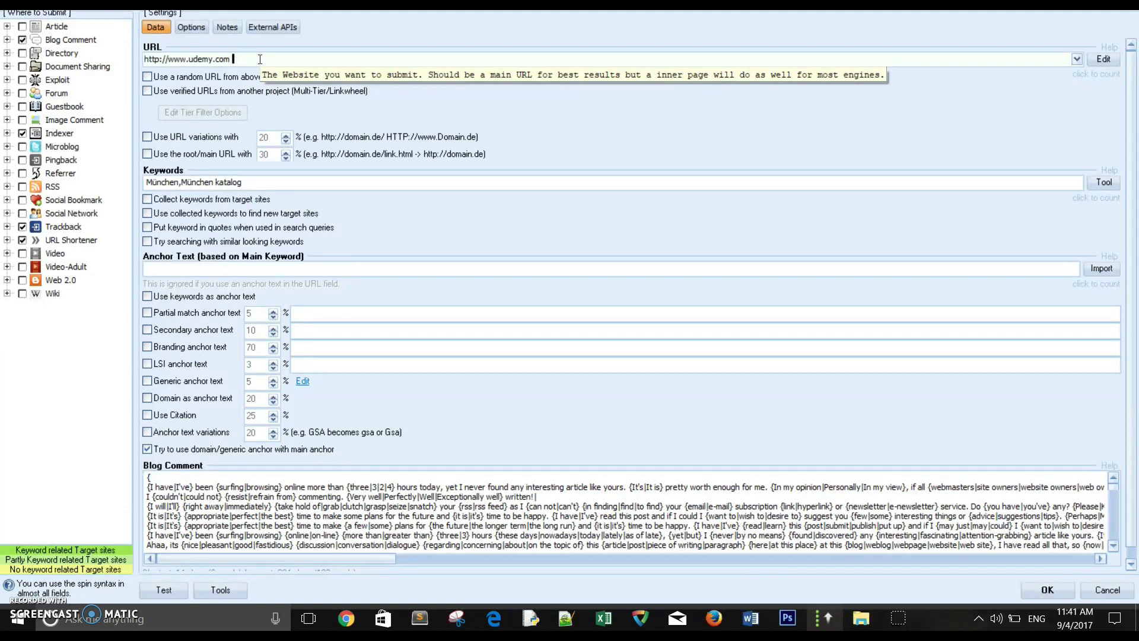
{"action": "double_click", "coordinate": [228, 59]}
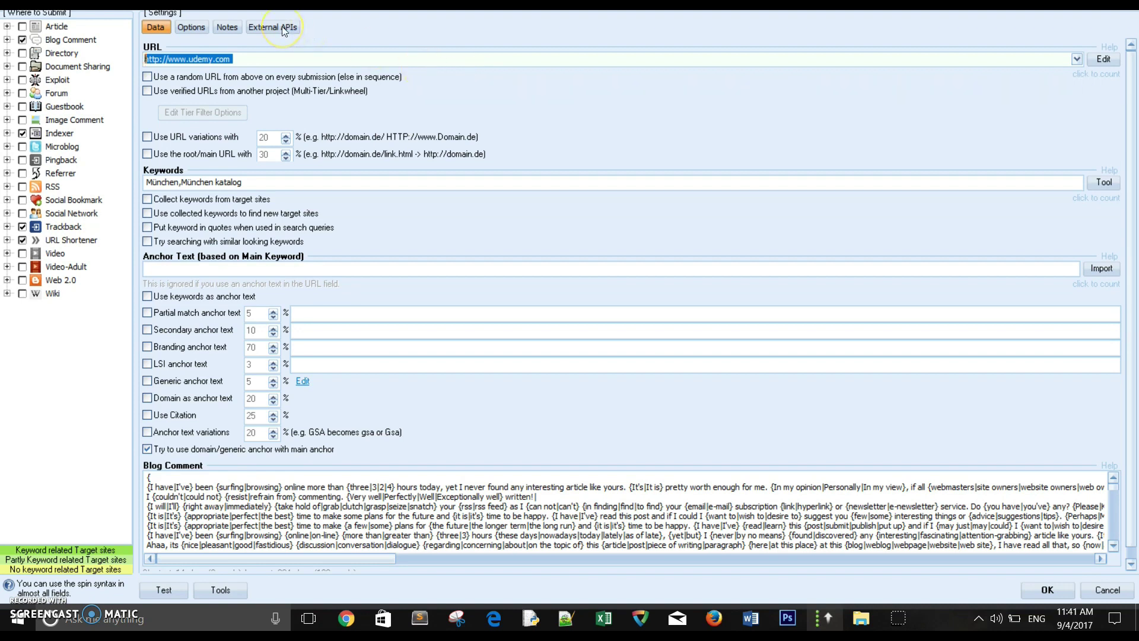
- Delete the URL and build on verified URLs from the 089schluesseldienst.de project instead
{"action": "key", "text": "Delete"}
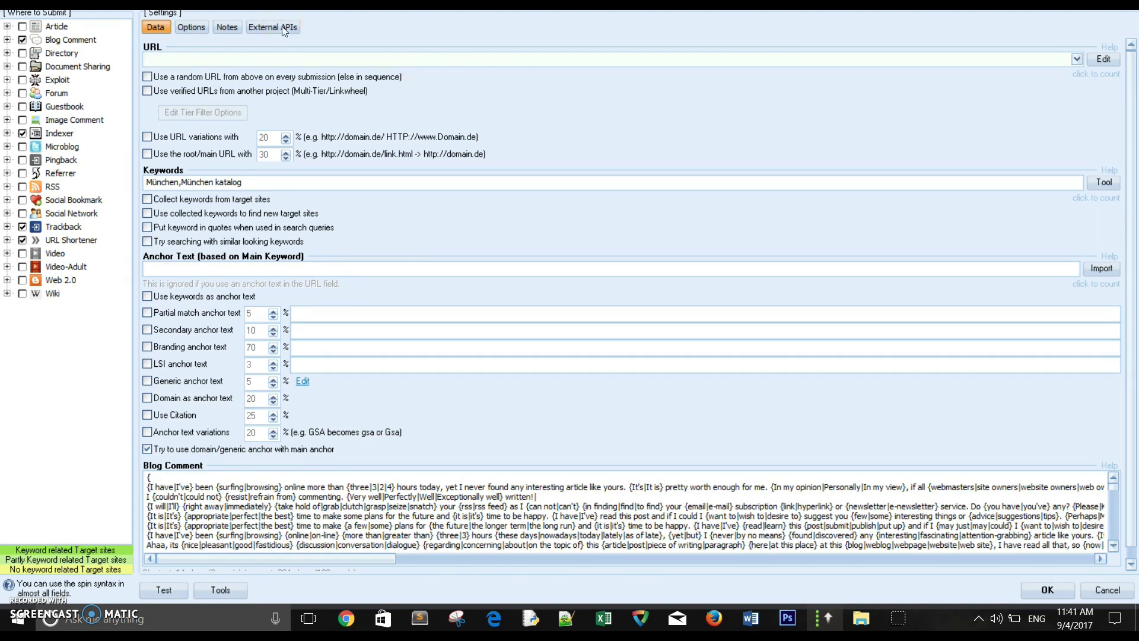
{"action": "left_click", "coordinate": [147, 91]}
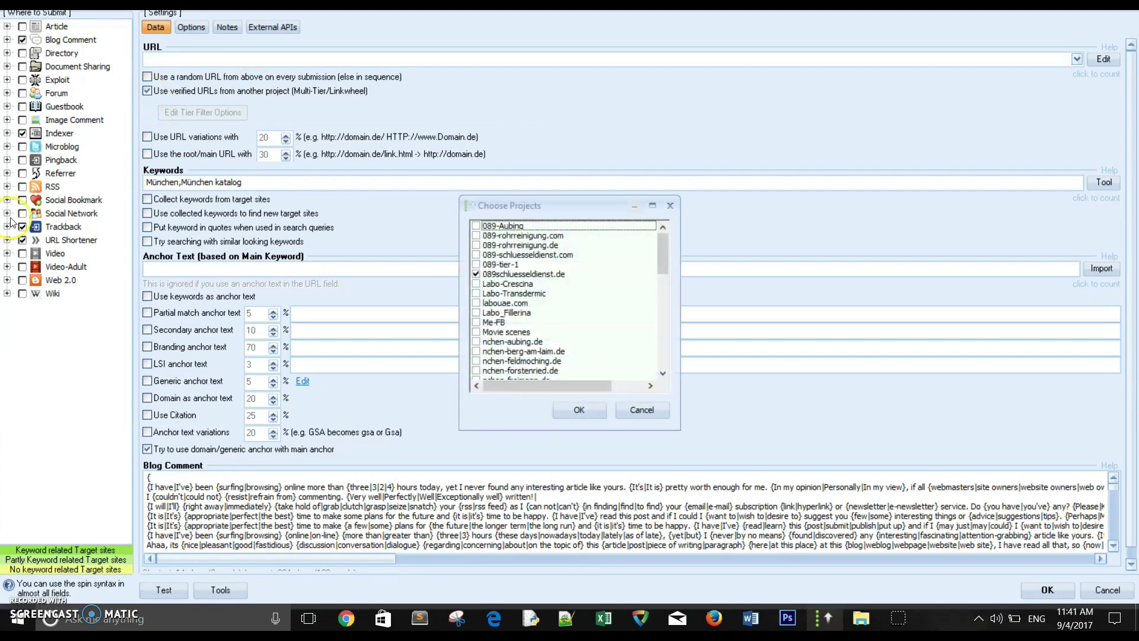
{"action": "left_click_drag", "start_coordinate": [567, 206], "coordinate": [499, 146]}
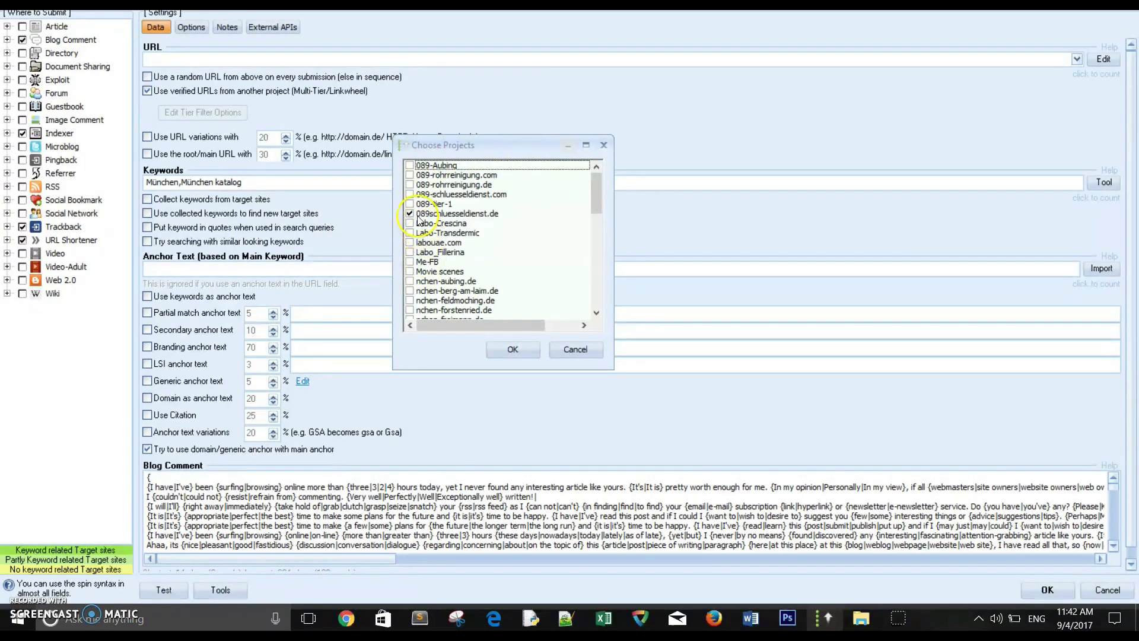
{"action": "left_click", "coordinate": [386, 218]}
{"action": "left_click", "coordinate": [512, 349]}
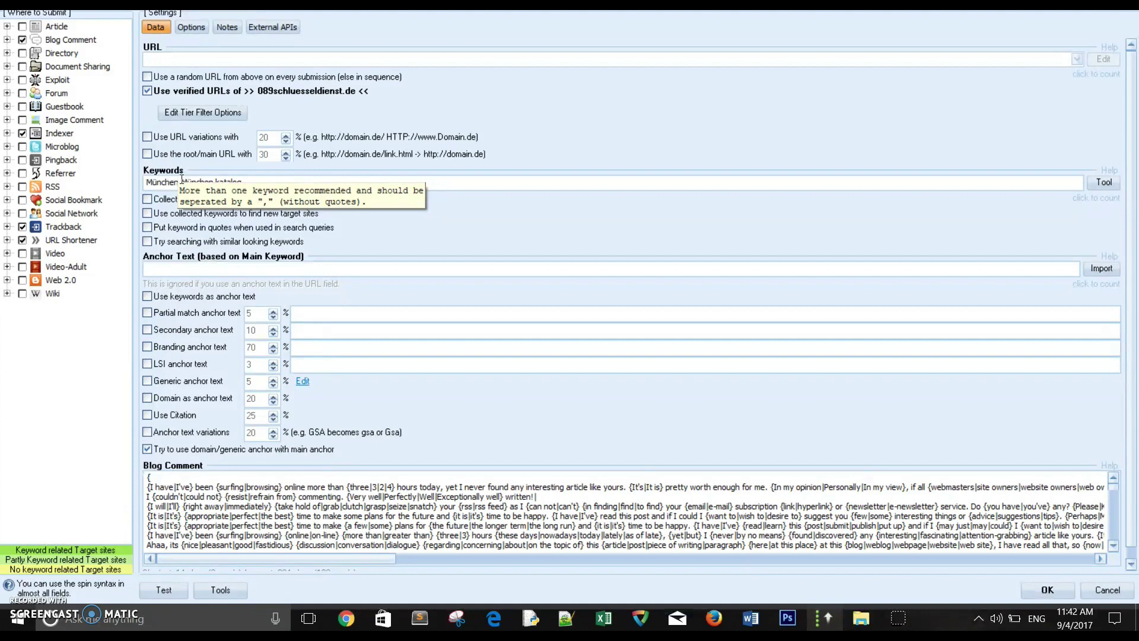
{"action": "double_click", "coordinate": [218, 181]}
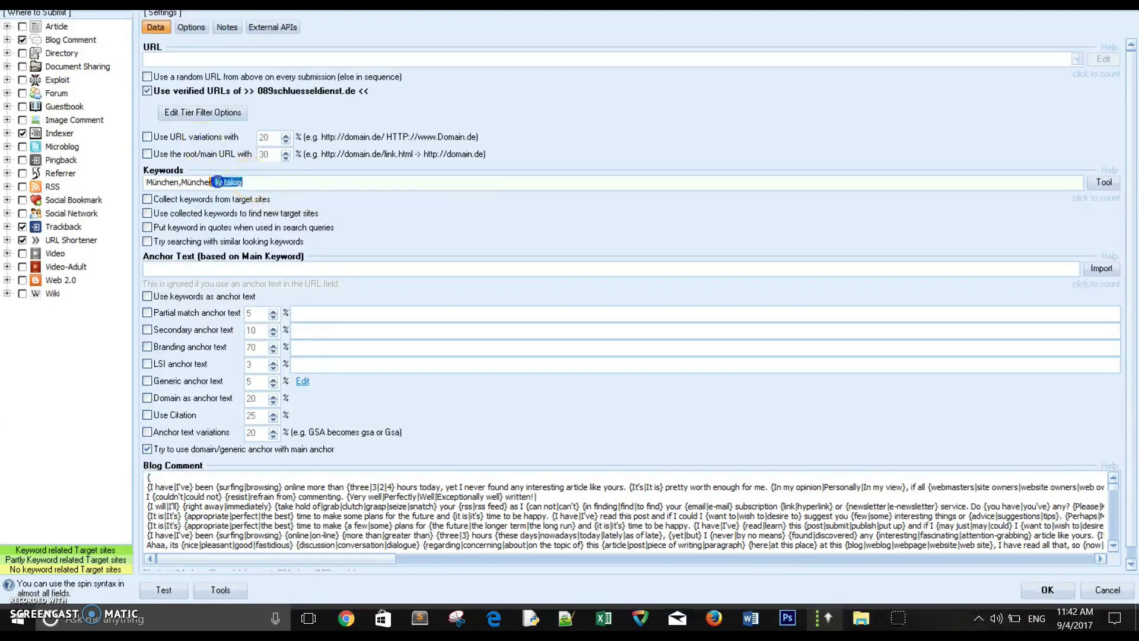
{"action": "left_click_drag", "start_coordinate": [219, 182], "coordinate": [141, 183]}
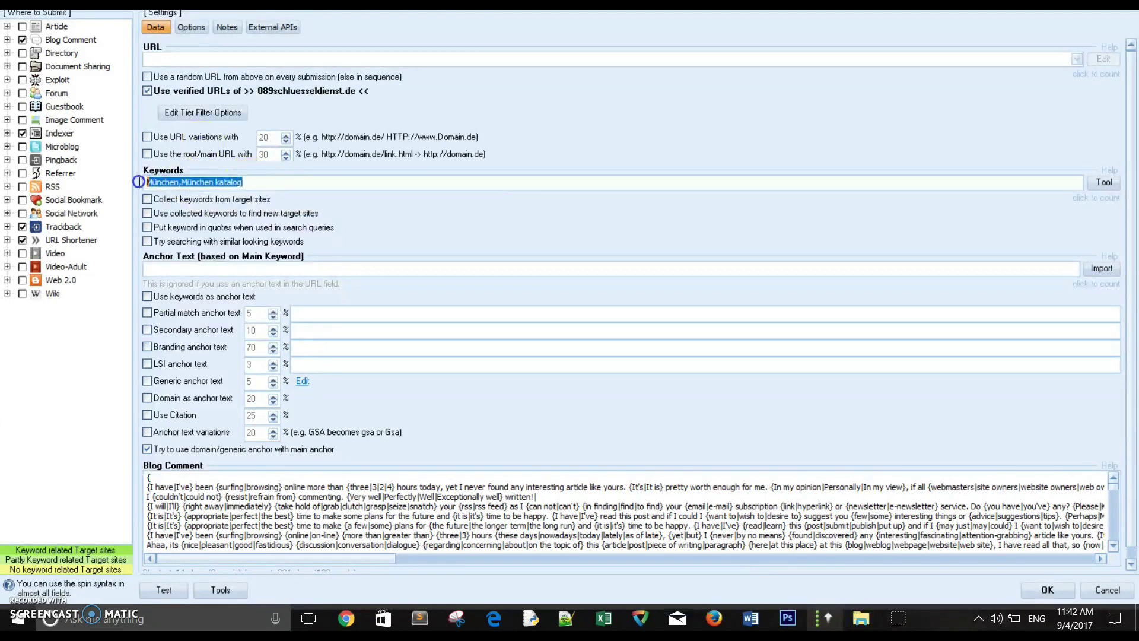
{"action": "left_click", "coordinate": [262, 180]}
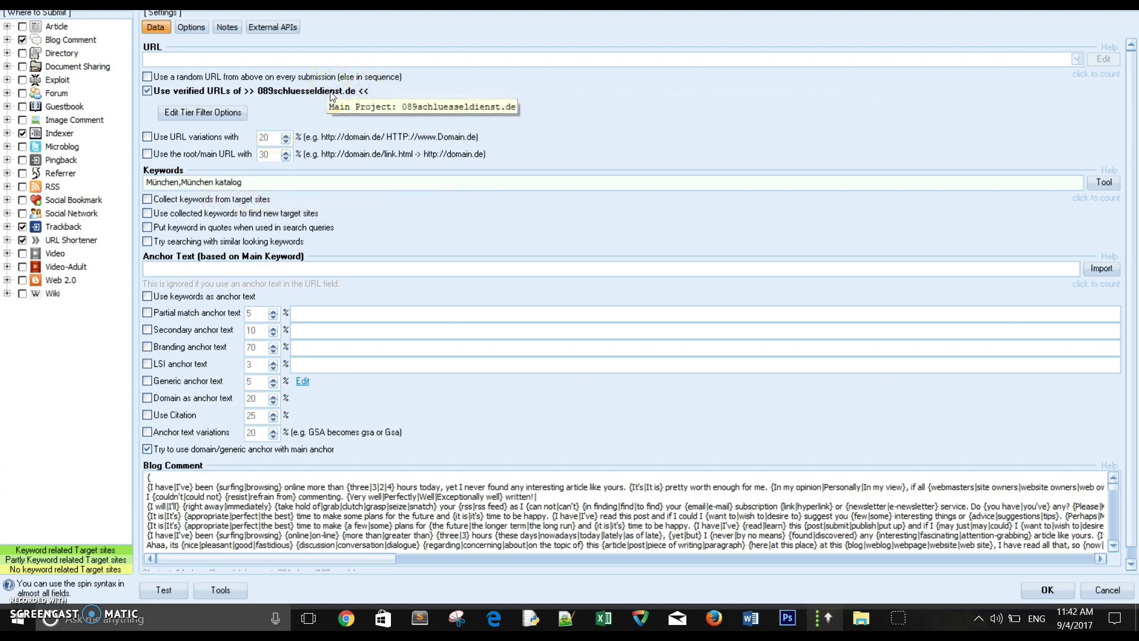
{"action": "left_click", "coordinate": [396, 280]}
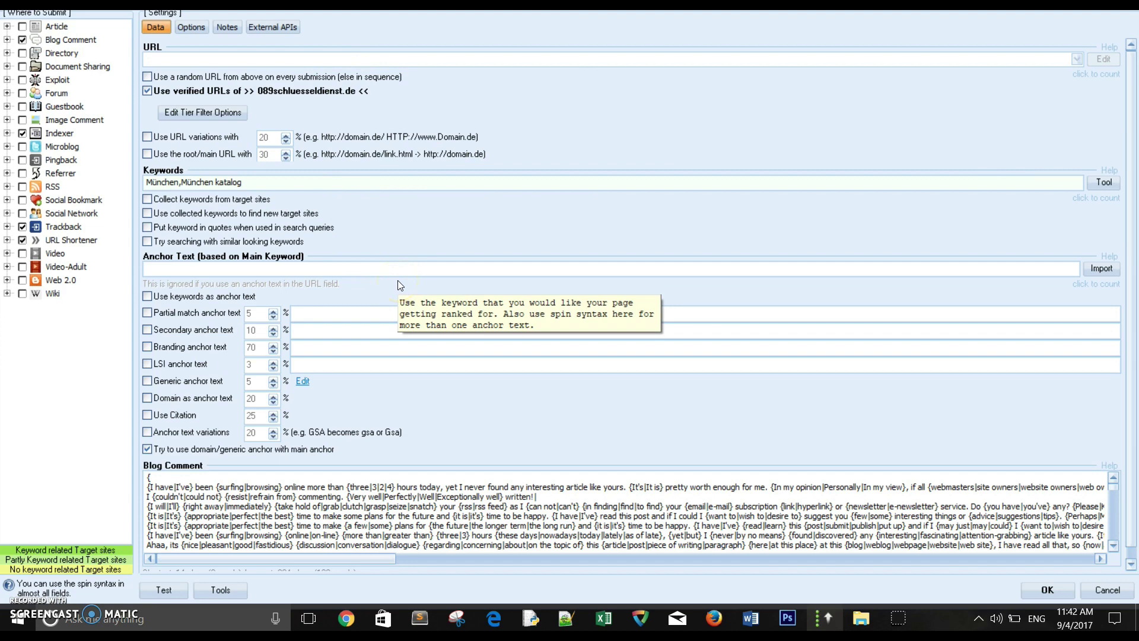
- On the Options tab, turn on always using keywords to find target sites and accept the warning
{"action": "left_click", "coordinate": [191, 27]}
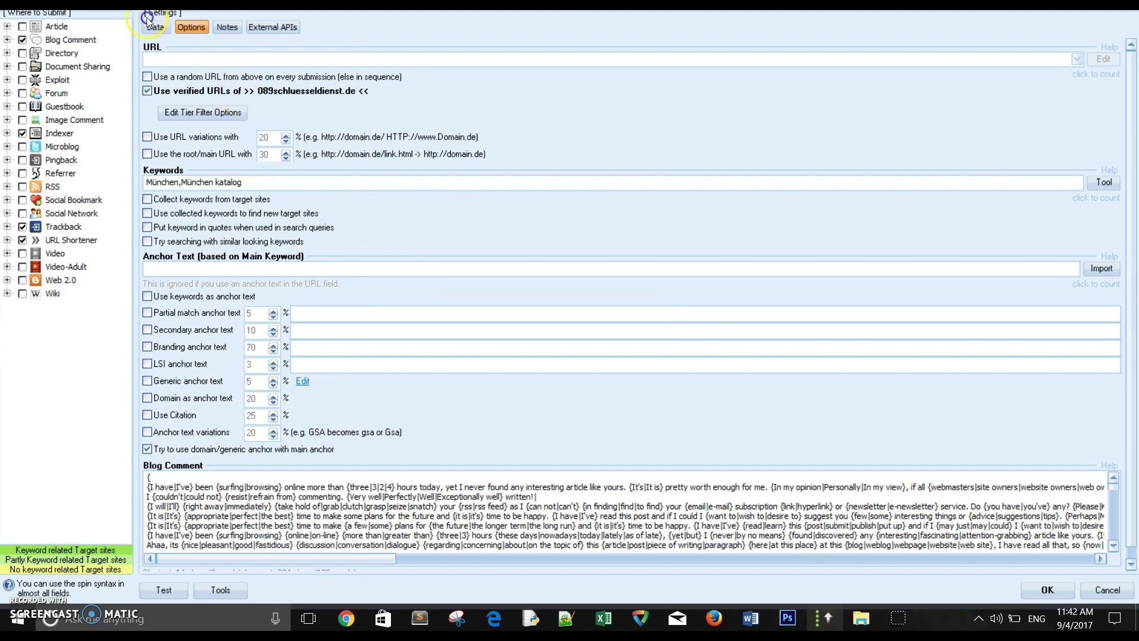
{"action": "left_click", "coordinate": [615, 119]}
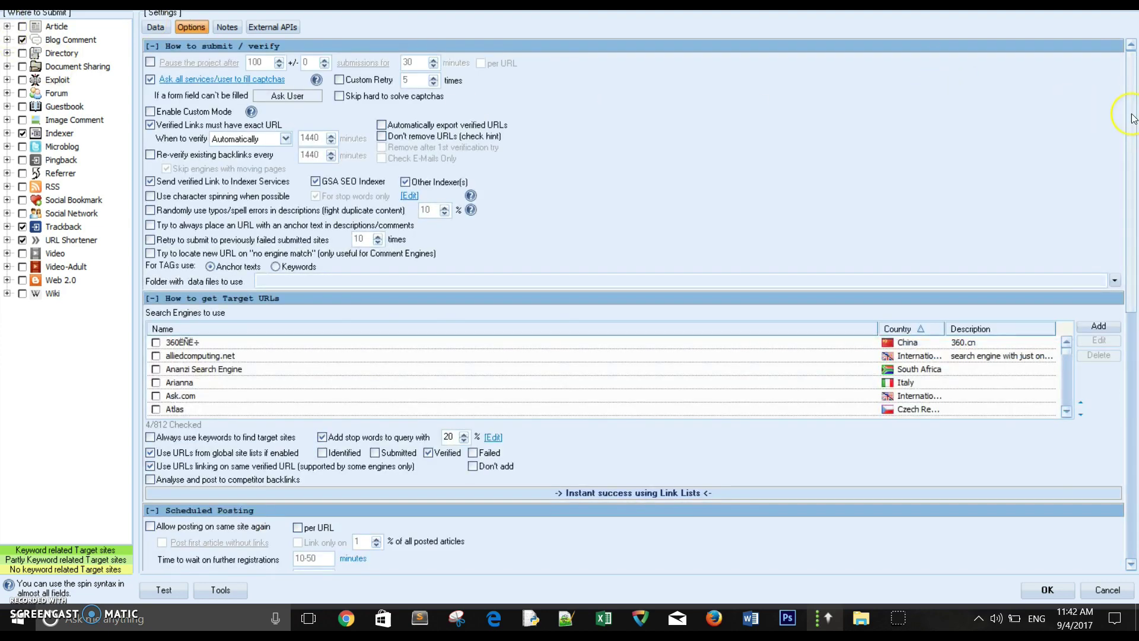
{"action": "left_click_drag", "start_coordinate": [1132, 116], "coordinate": [1134, 211]}
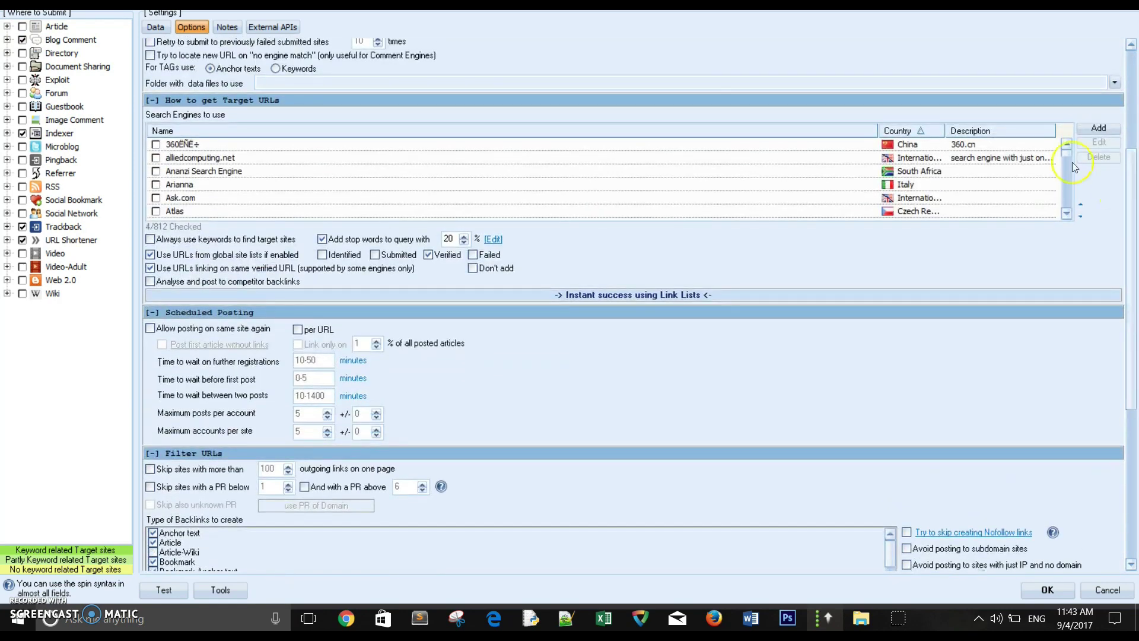
{"action": "left_click", "coordinate": [151, 240]}
{"action": "left_click", "coordinate": [374, 262]}
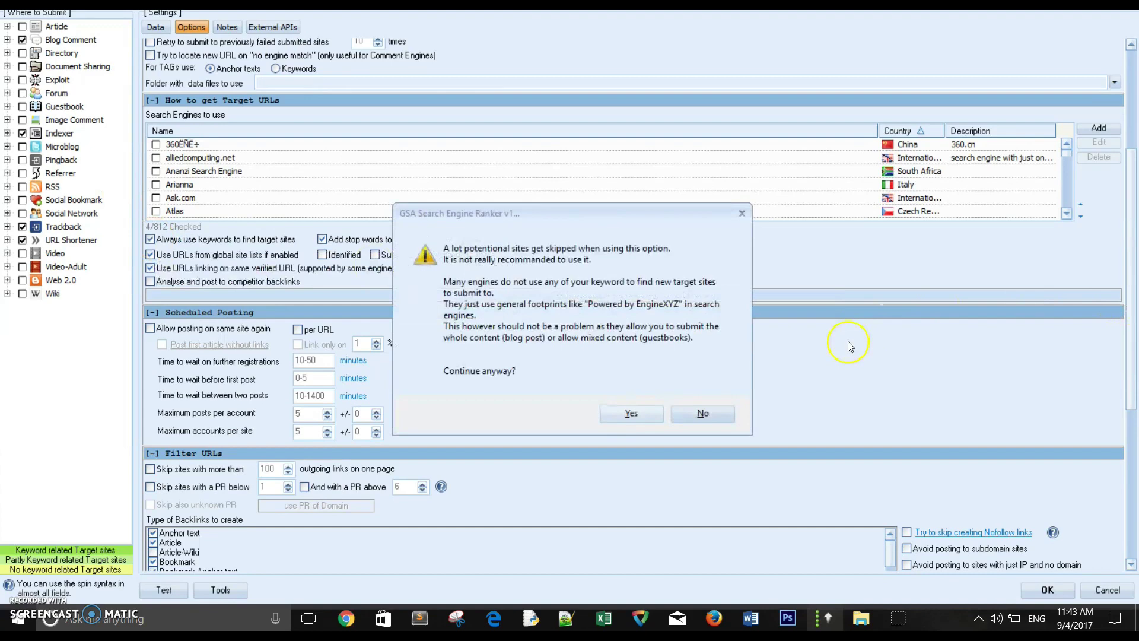
{"action": "left_click", "coordinate": [715, 414]}
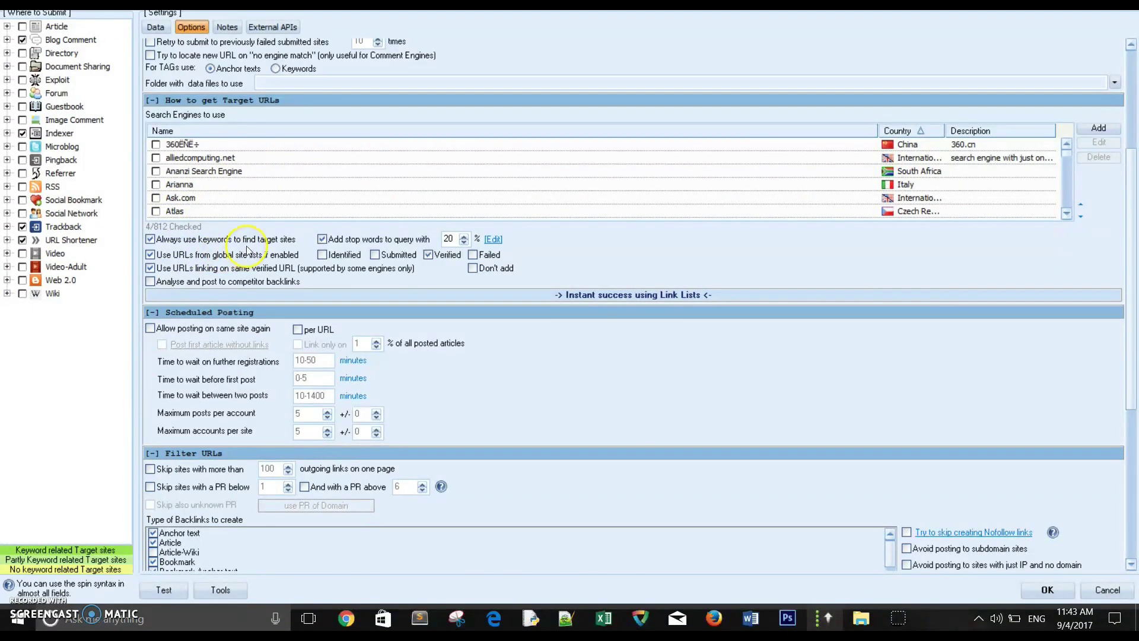
{"action": "mouse_move", "coordinate": [249, 248]}
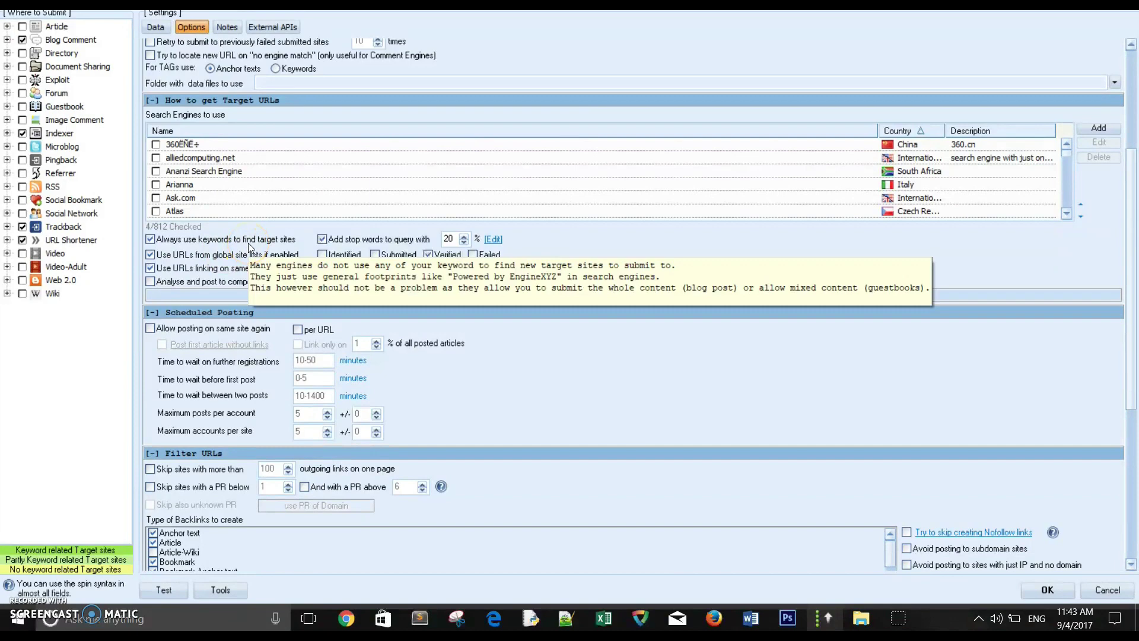
- Enable analysing and posting to competitor backlinks and check all 812 search engines
{"action": "left_click", "coordinate": [167, 26]}
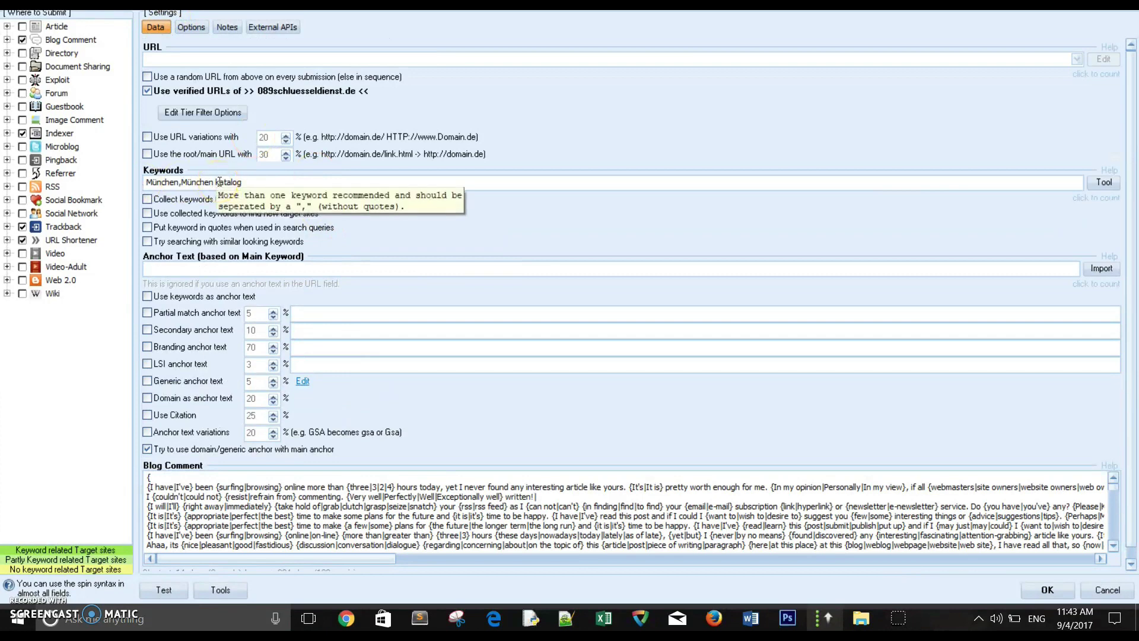
{"action": "left_click", "coordinate": [191, 27]}
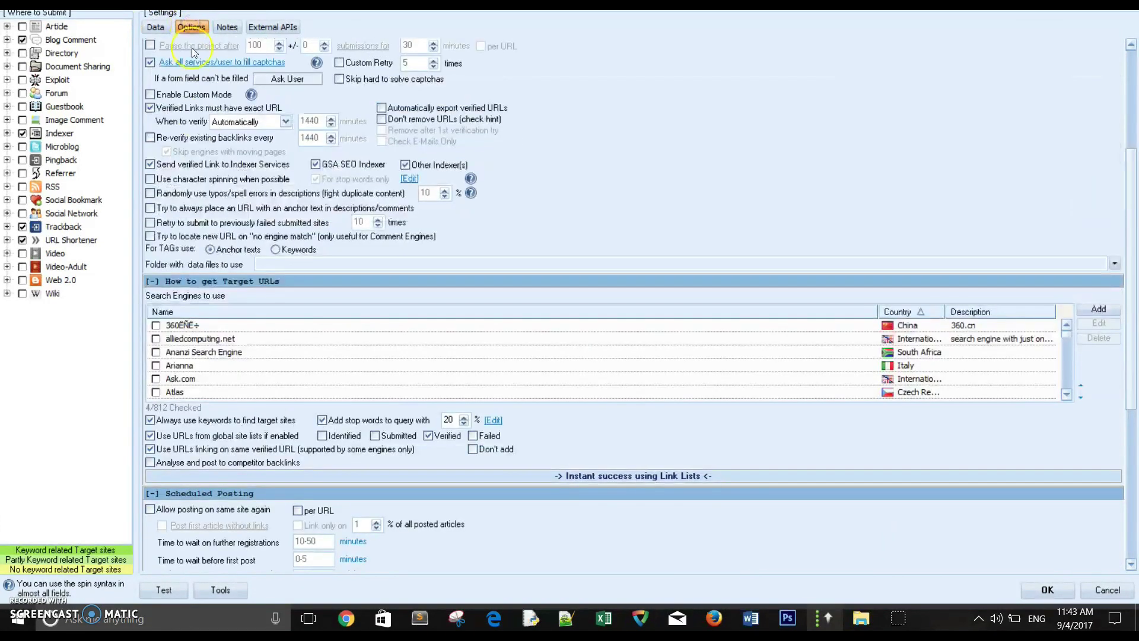
{"action": "scroll", "coordinate": [1119, 224], "scroll_direction": "down", "scroll_amount": 3}
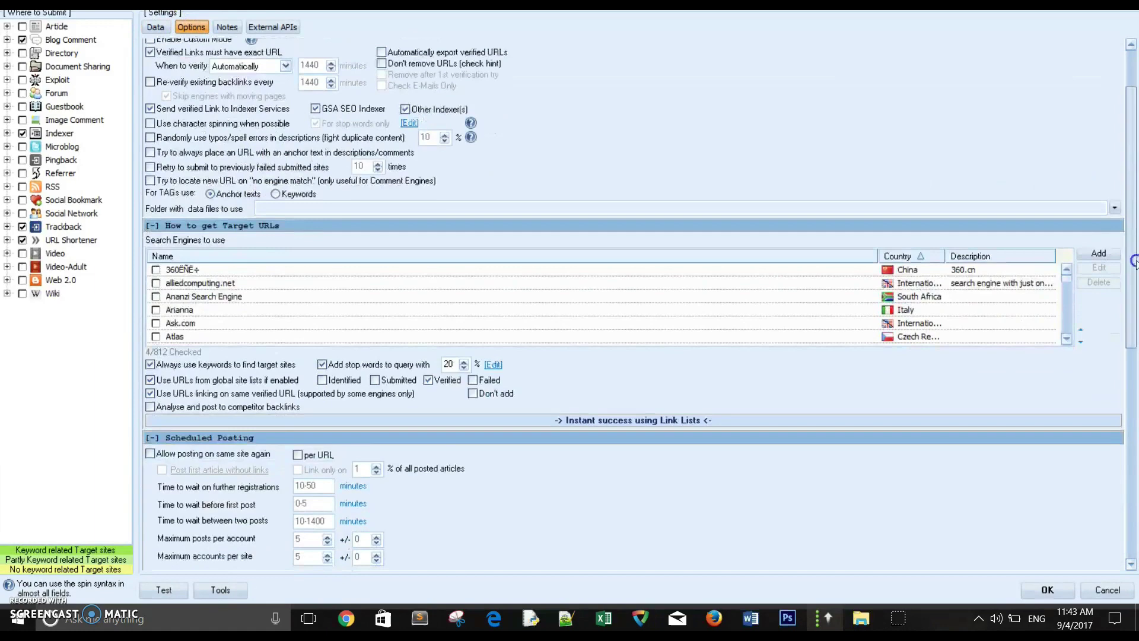
{"action": "mouse_move", "coordinate": [1134, 264]}
{"action": "left_mouse_down"}
{"action": "mouse_move", "coordinate": [1132, 398]}
{"action": "mouse_move", "coordinate": [1125, 275]}
{"action": "left_mouse_up"}
{"action": "left_click", "coordinate": [150, 384]}
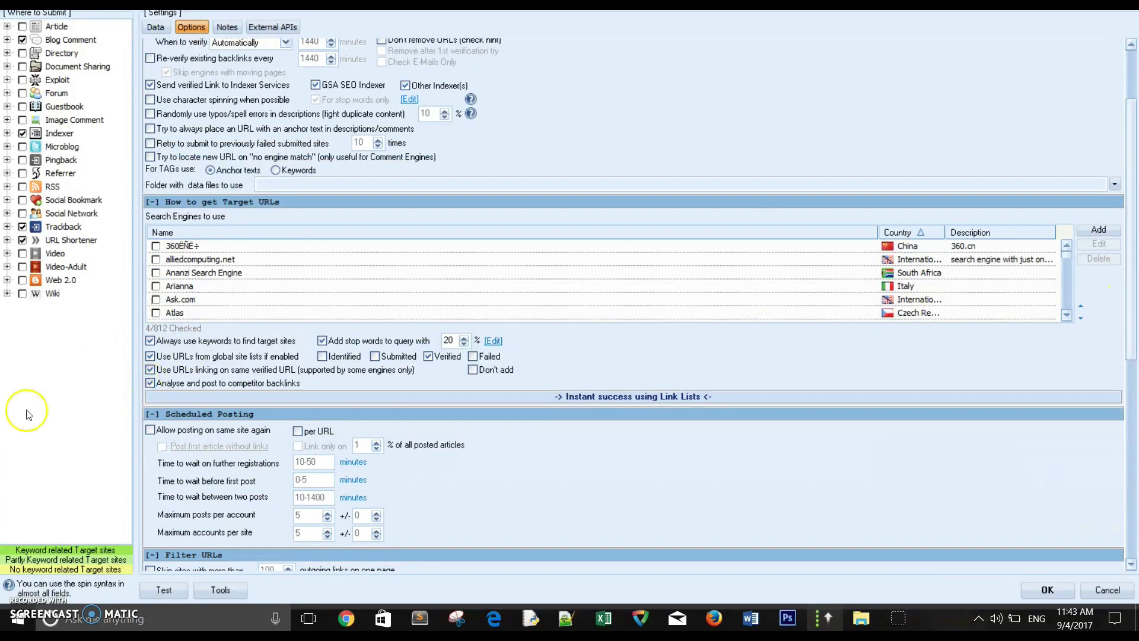
{"action": "right_click", "coordinate": [219, 276]}
{"action": "left_click", "coordinate": [330, 286]}
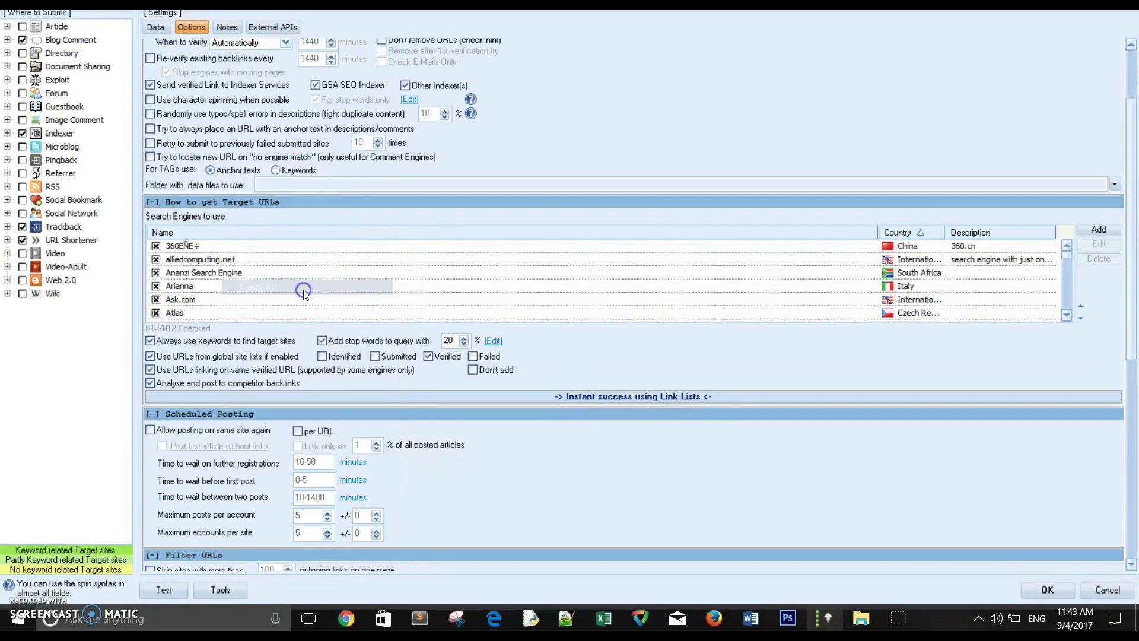
{"action": "left_click_drag", "start_coordinate": [1134, 342], "coordinate": [1135, 526]}
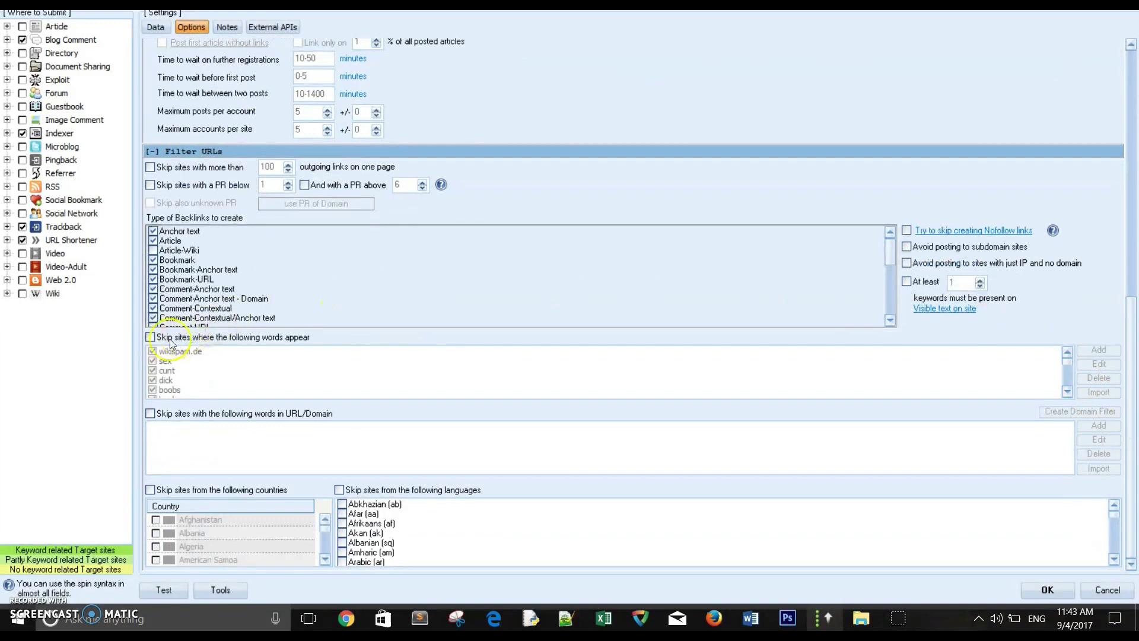
- Skip sites containing the listed bad words and avoid sites with only an IP and no domain
{"action": "left_click", "coordinate": [151, 338]}
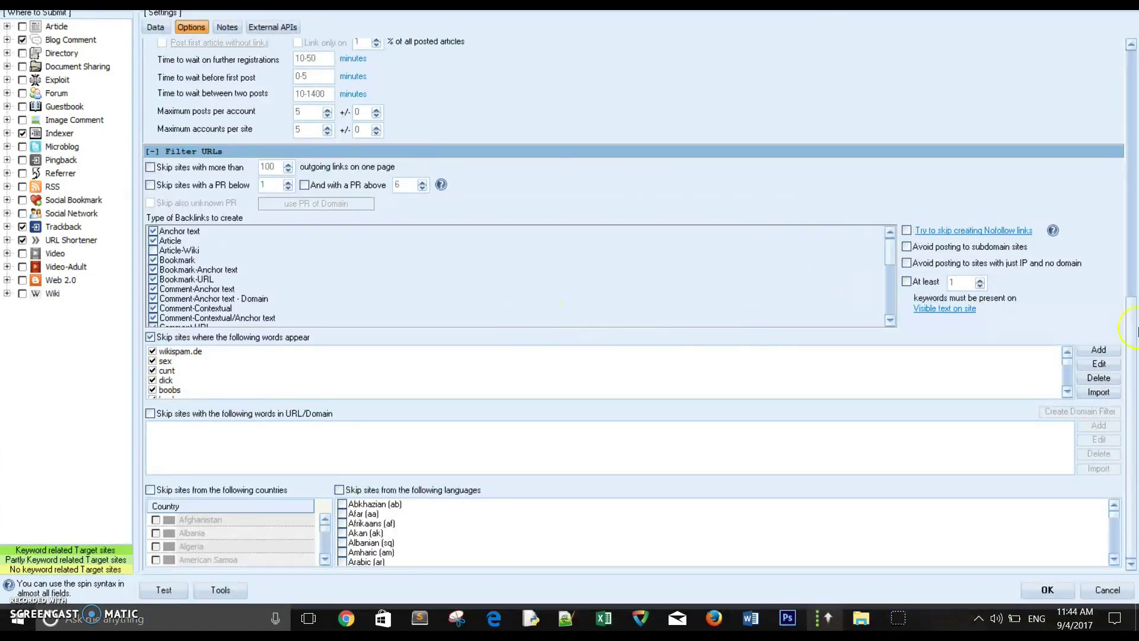
{"action": "scroll", "coordinate": [1134, 329], "scroll_direction": "up", "scroll_amount": 2}
{"action": "scroll", "coordinate": [1135, 329], "scroll_direction": "down", "scroll_amount": 2}
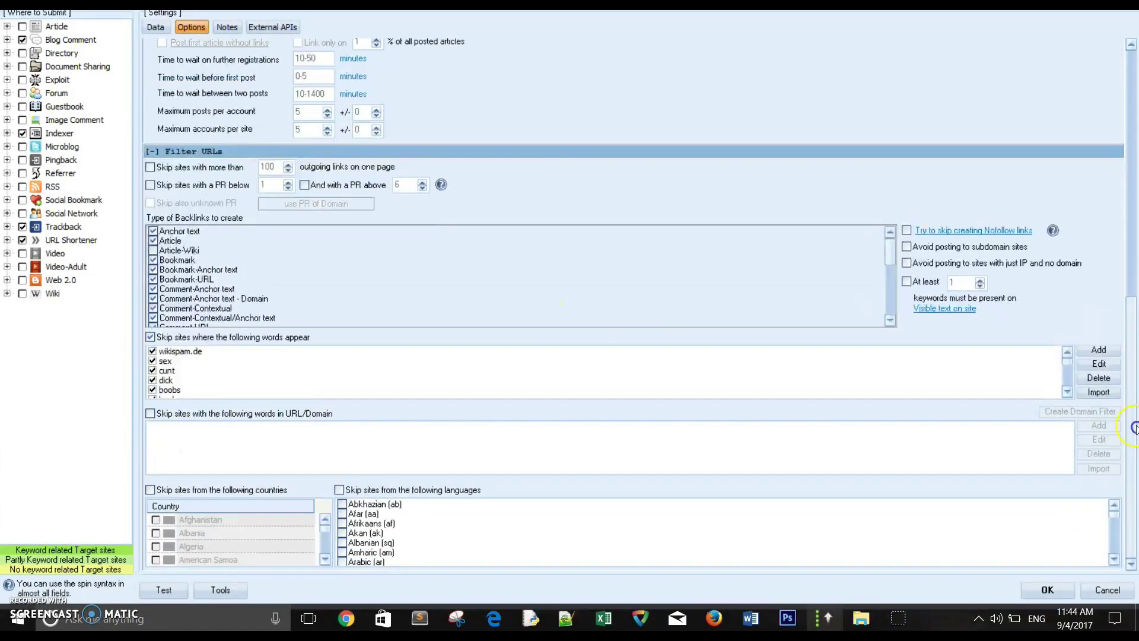
{"action": "left_click", "coordinate": [909, 264]}
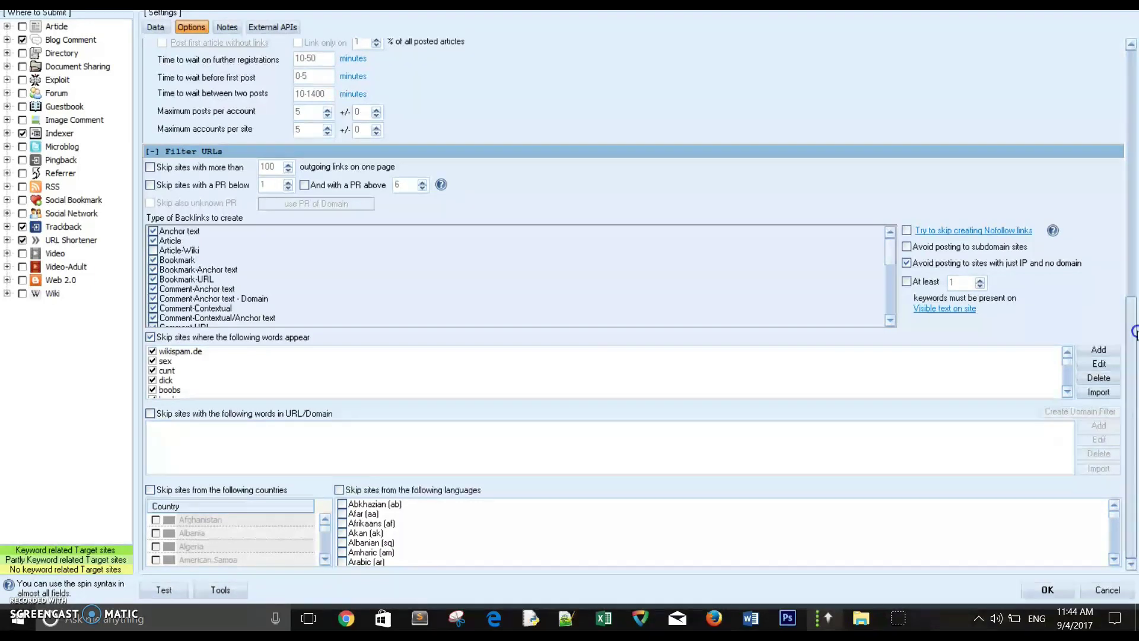
{"action": "left_click_drag", "start_coordinate": [1134, 330], "coordinate": [1130, 278]}
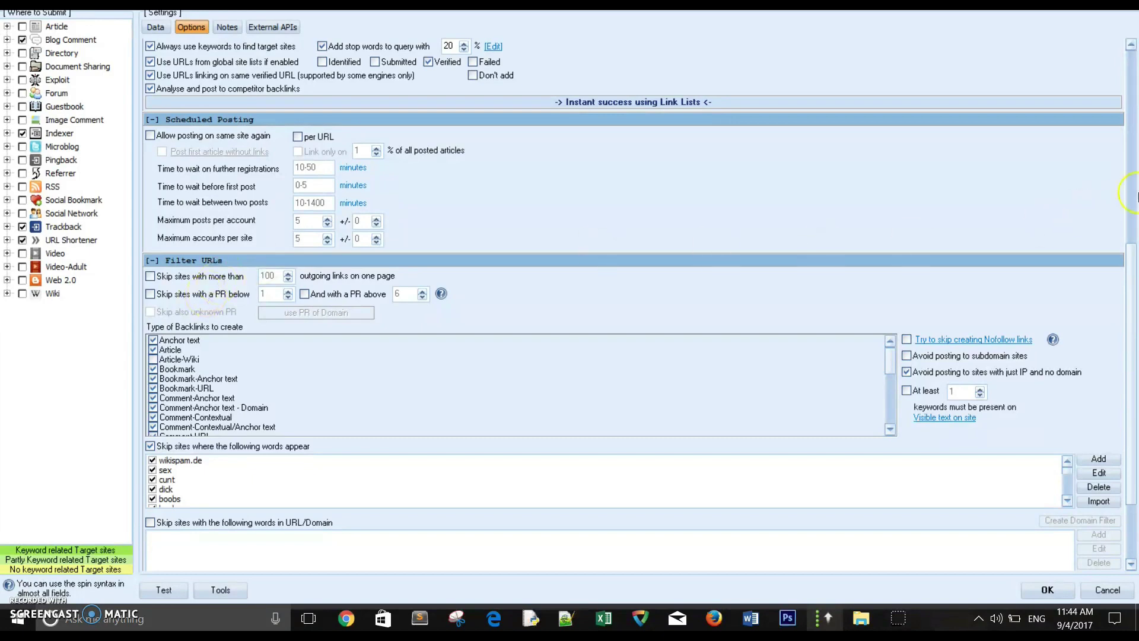
- Scroll the Options pane to the top and switch back to the Data tab with Ctrl+Shift+Tab
{"action": "scroll", "coordinate": [1134, 239], "scroll_direction": "up", "scroll_amount": 1}
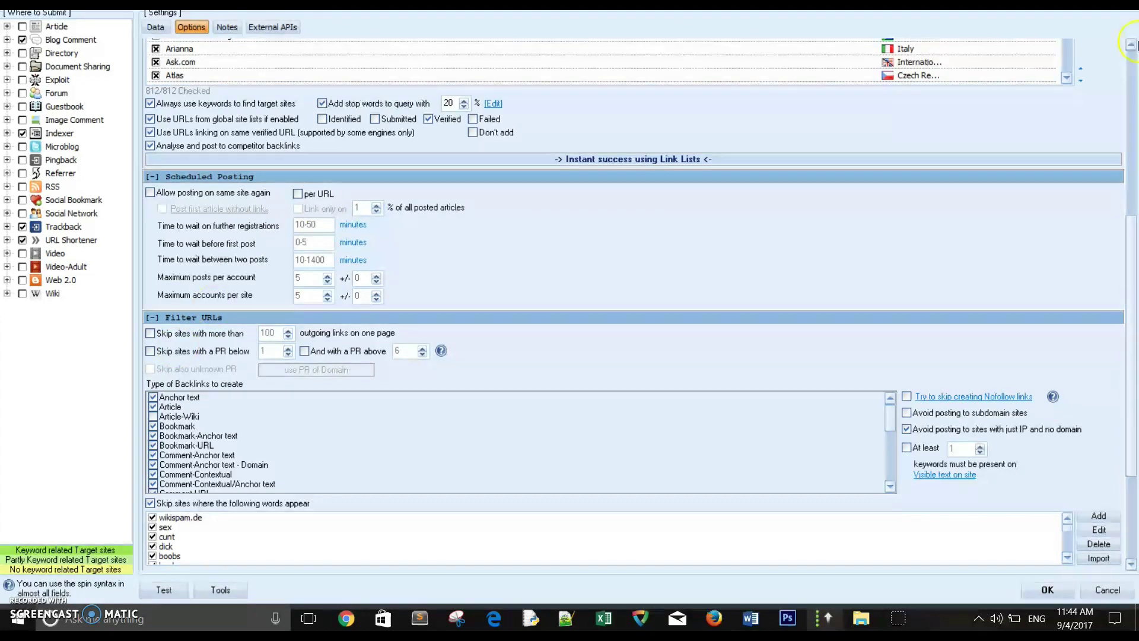
{"action": "left_click_drag", "start_coordinate": [1131, 255], "coordinate": [1127, 15]}
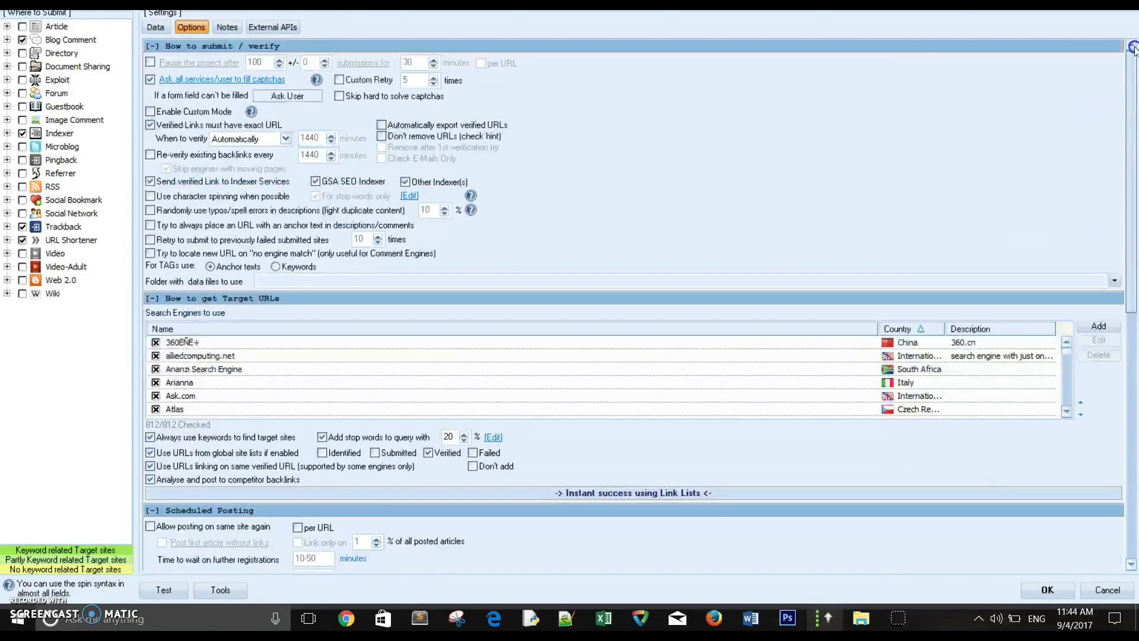
{"action": "key", "text": "ctrl+shift+Tab"}
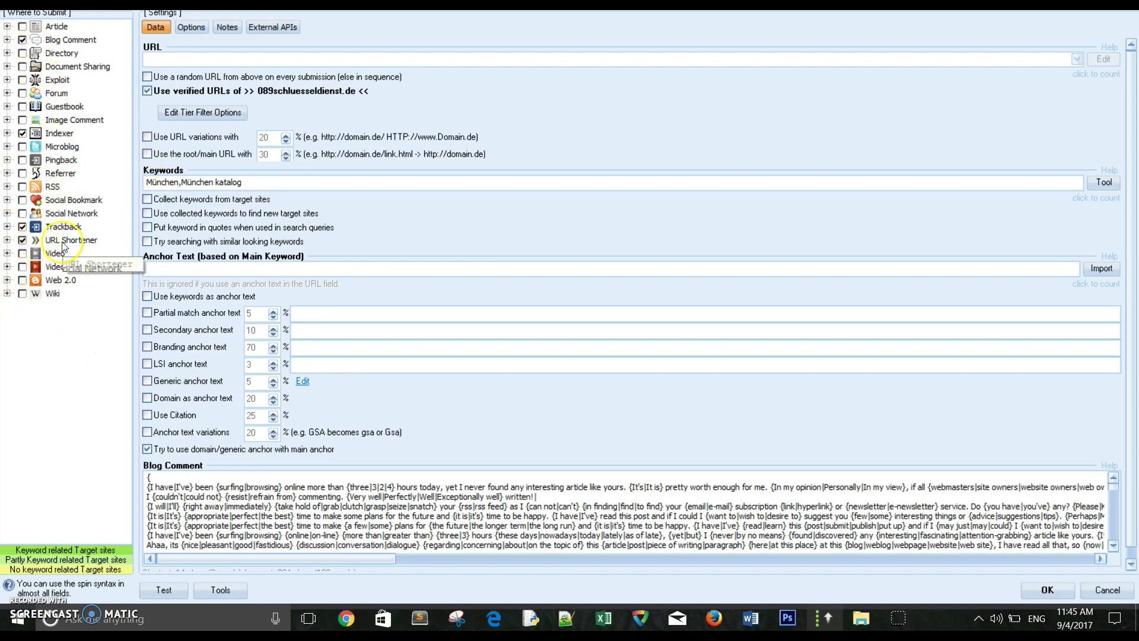
- In Where to Submit, tick Pingback and Referrer and untick Indexer
{"action": "left_click", "coordinate": [22, 160]}
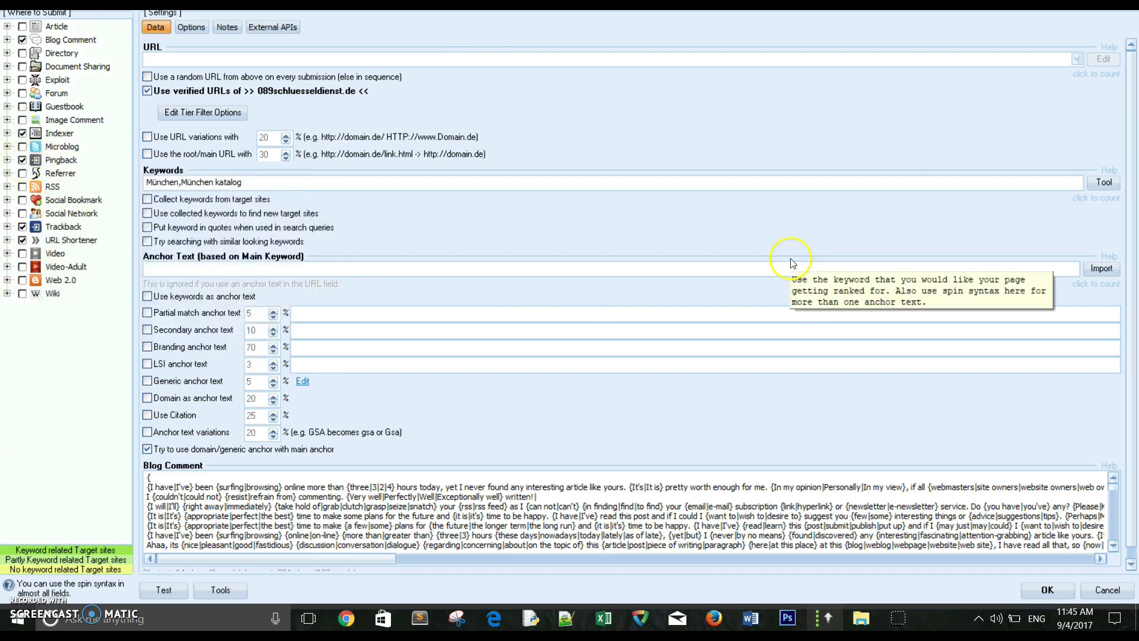
{"action": "left_click", "coordinate": [22, 172]}
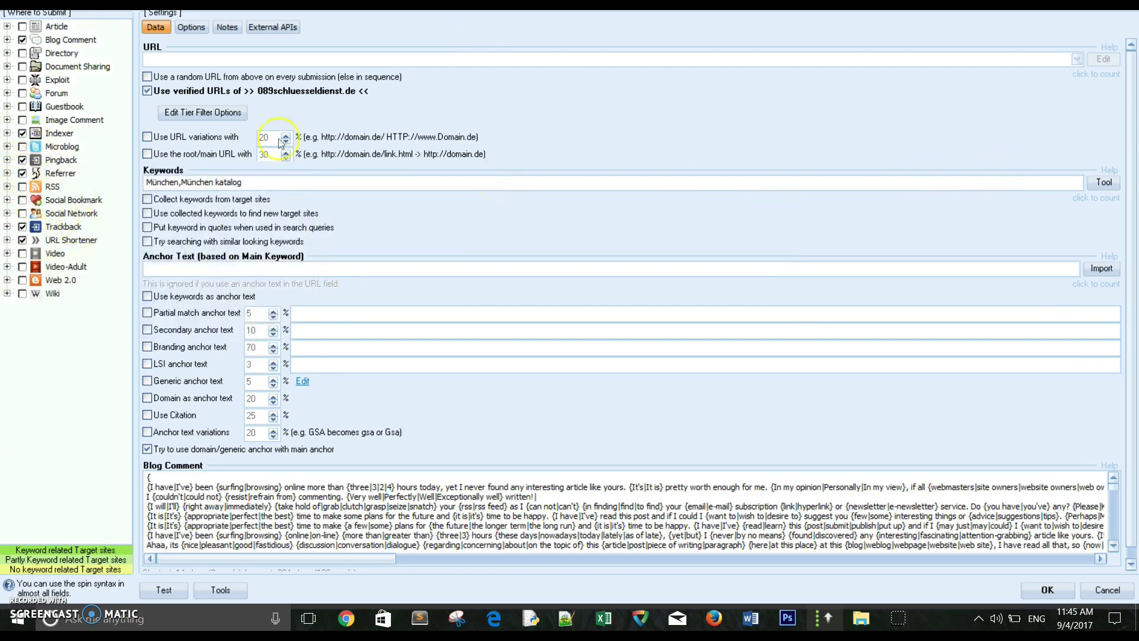
{"action": "left_click", "coordinate": [22, 133]}
{"action": "left_click", "coordinate": [85, 60]}
{"action": "left_click", "coordinate": [66, 28]}
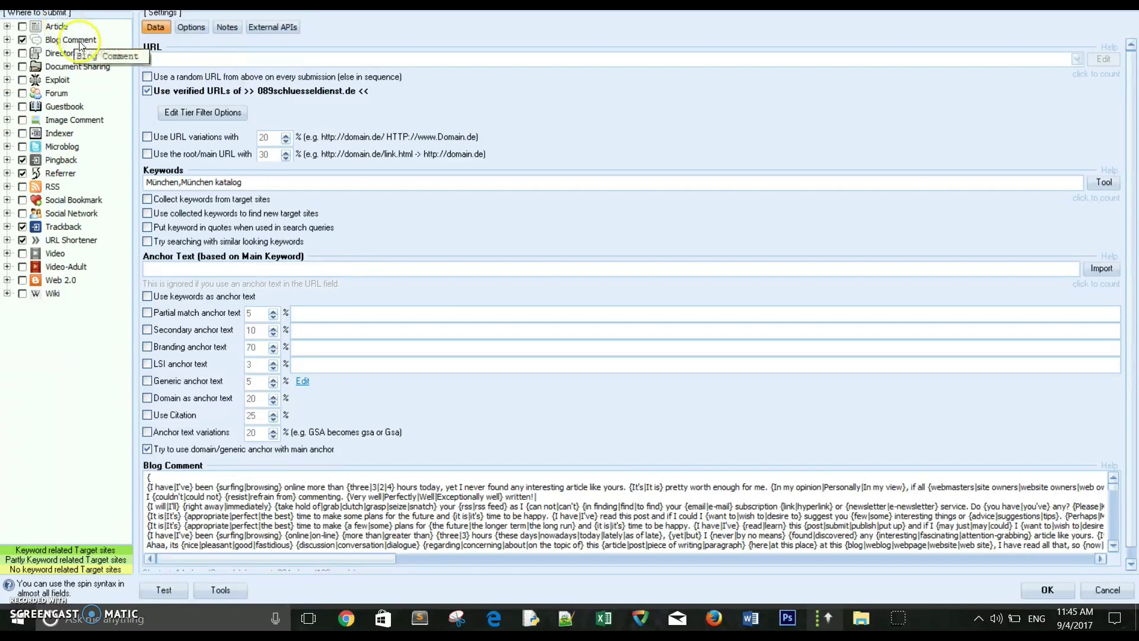